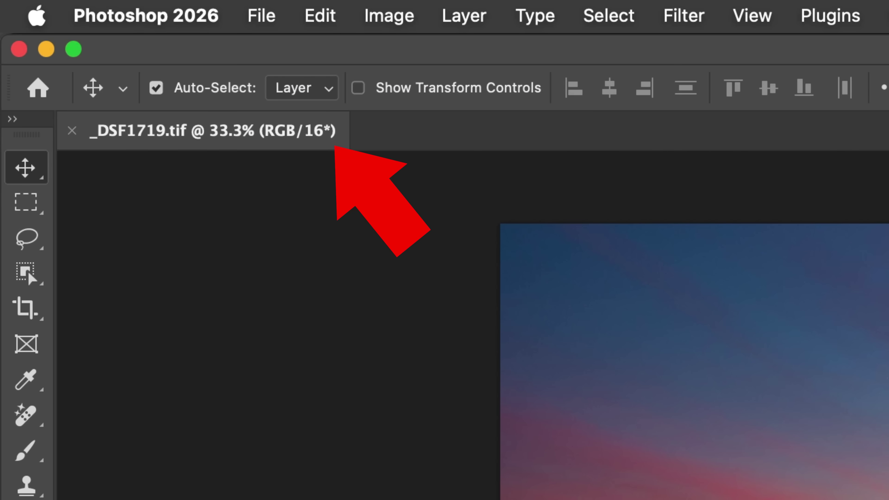
Add a new empty layer, turn off Auto-Select, and switch to the Eyedropper tool.
key(super+j)
click(157, 88)
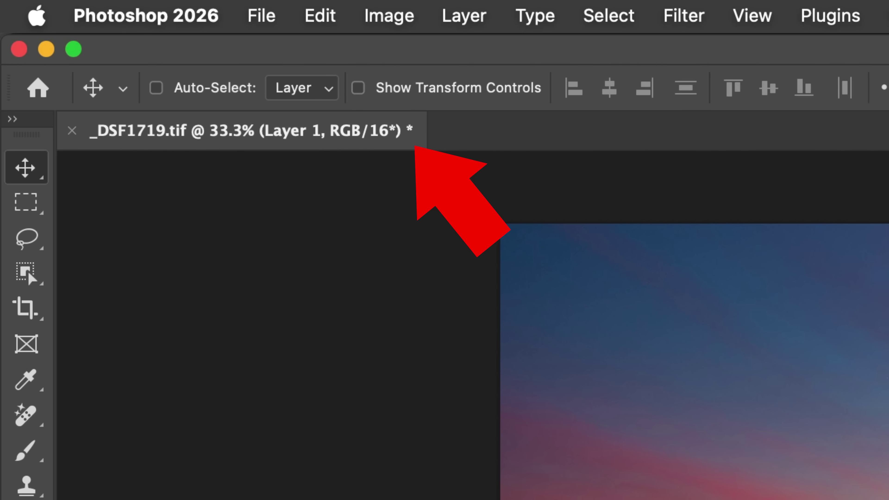
key(i)
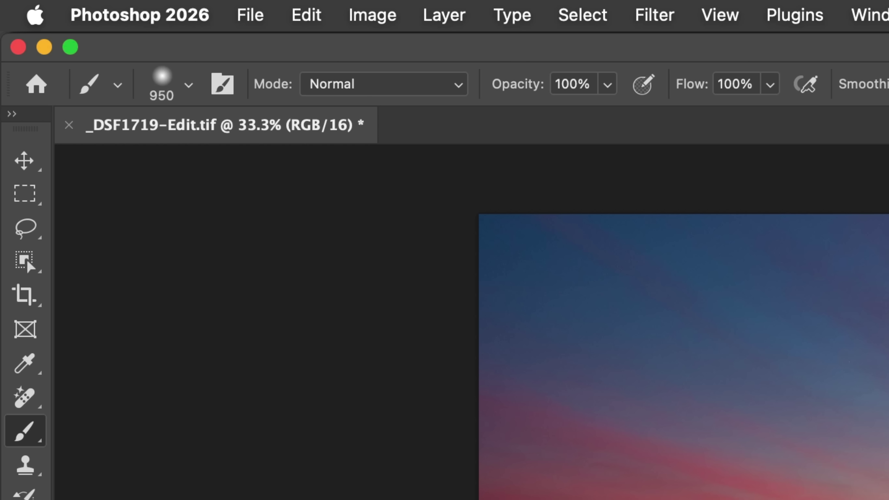
Save the edited copy, switch to the Move tool, and add a new empty layer.
key(super+s)
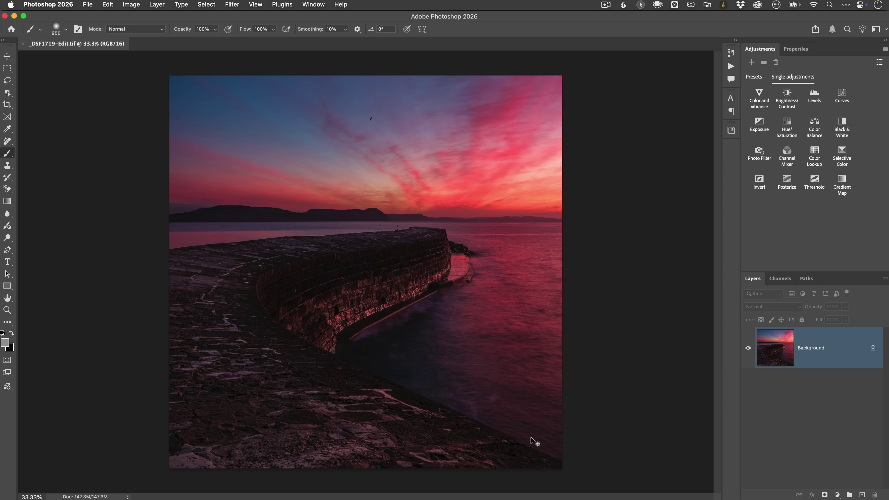
key(v)
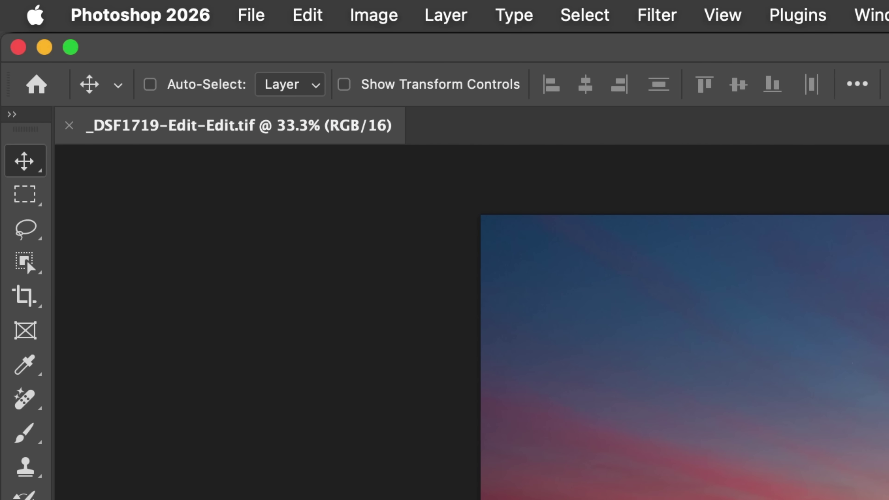
key(super+j)
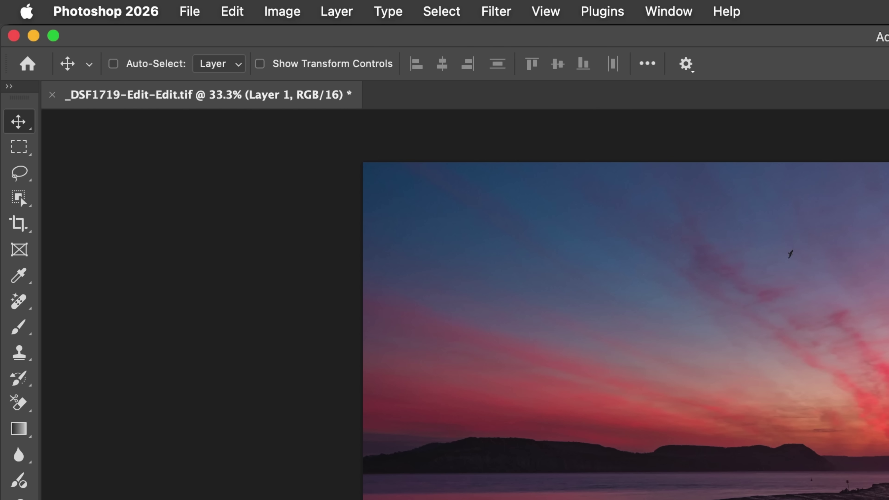
click(123, 11)
mouse_move(139, 83)
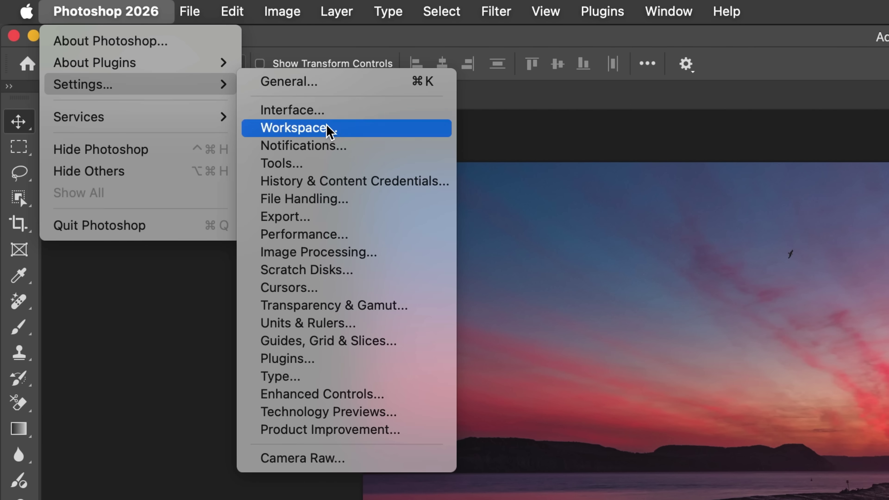
click(356, 199)
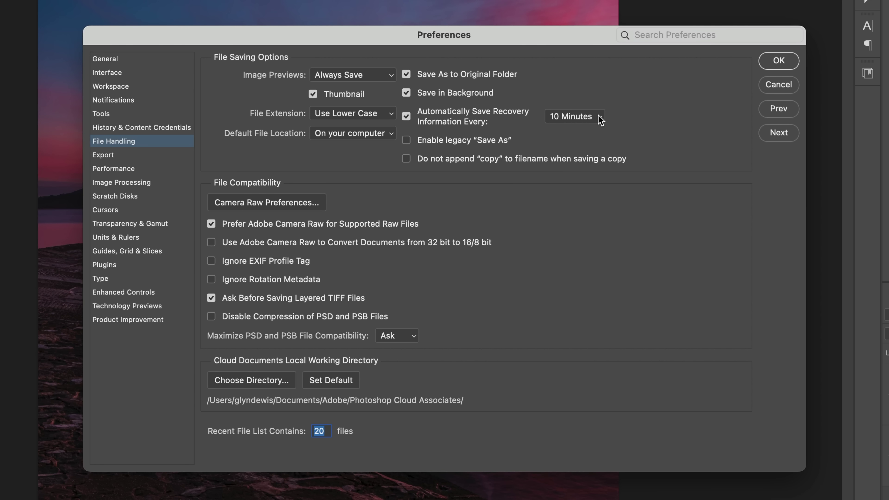
click(594, 114)
click(589, 101)
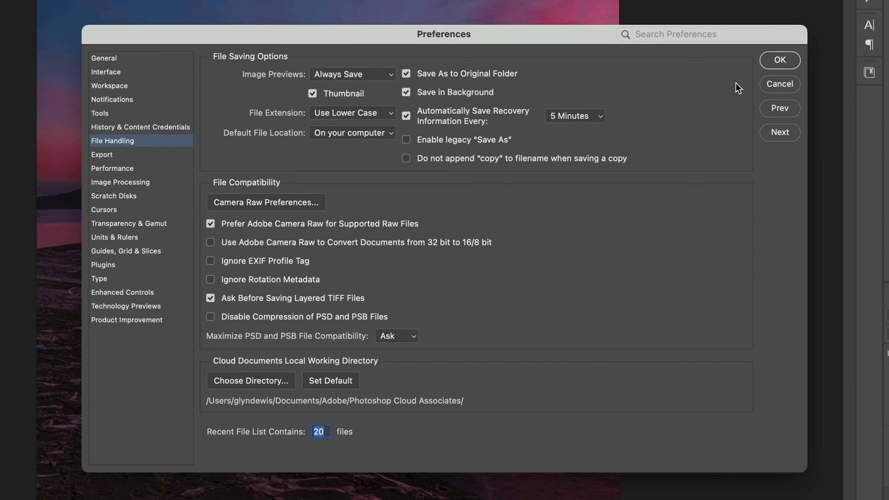
click(776, 83)
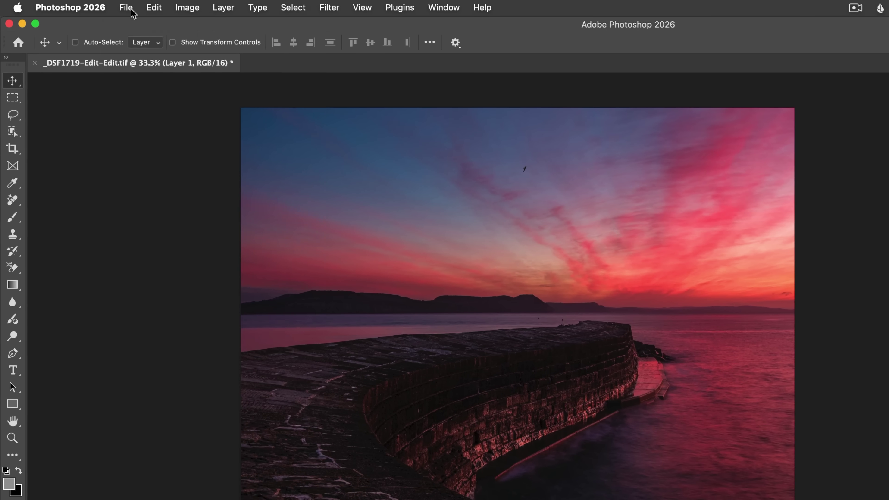
Dismiss the File menu without running a command and save the sunset document.
click(89, 6)
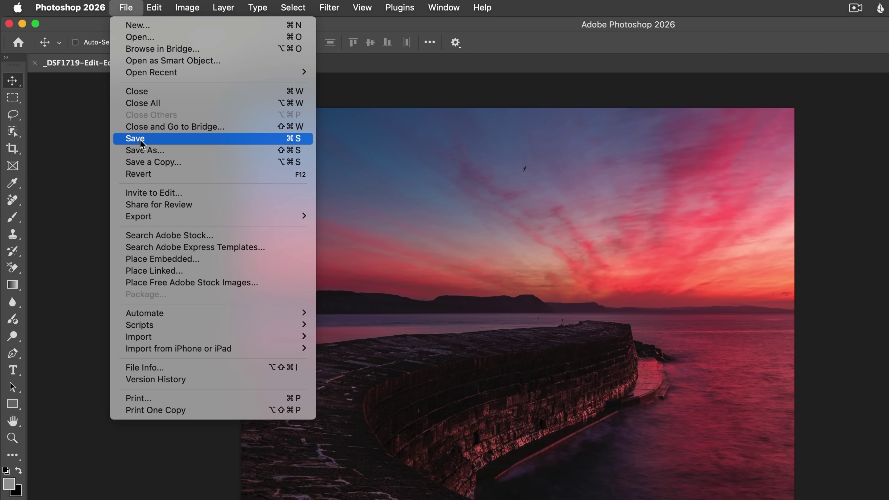
click(100, 152)
key(super)
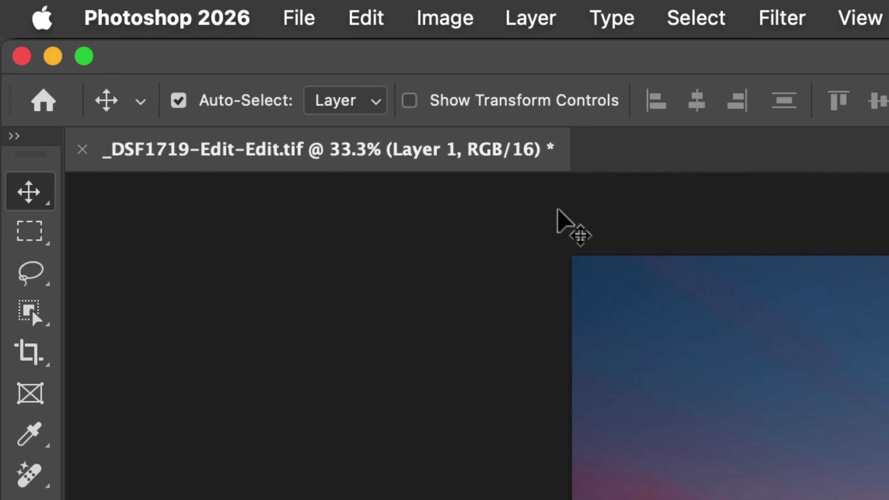
key(super+s)
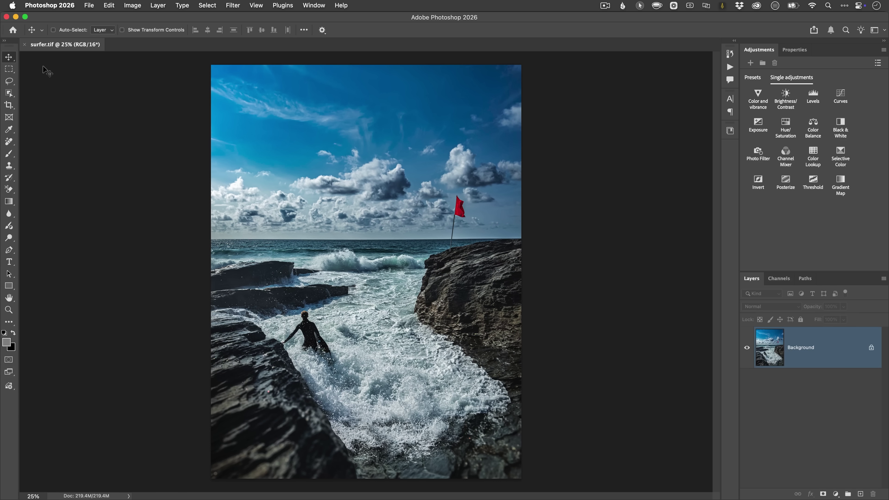
In Edit > Color Settings, keep the RGB working space at sRGB IEC61966-2.1.
click(109, 6)
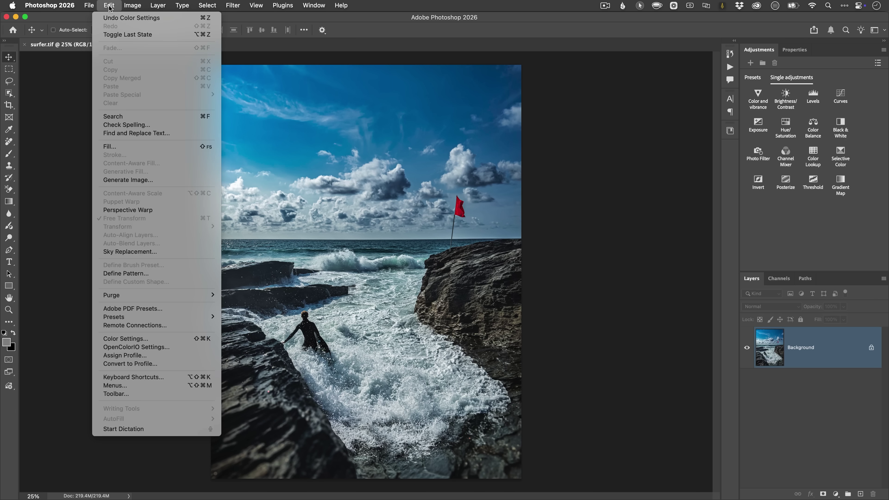
click(159, 339)
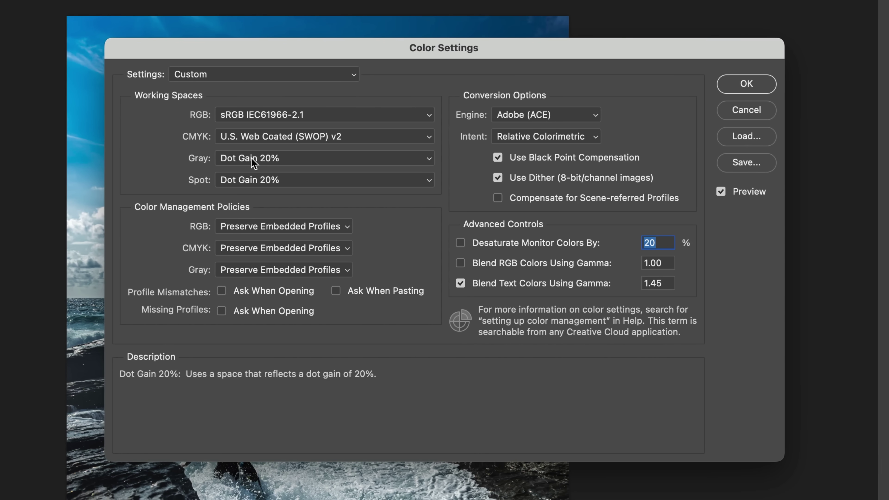
click(240, 116)
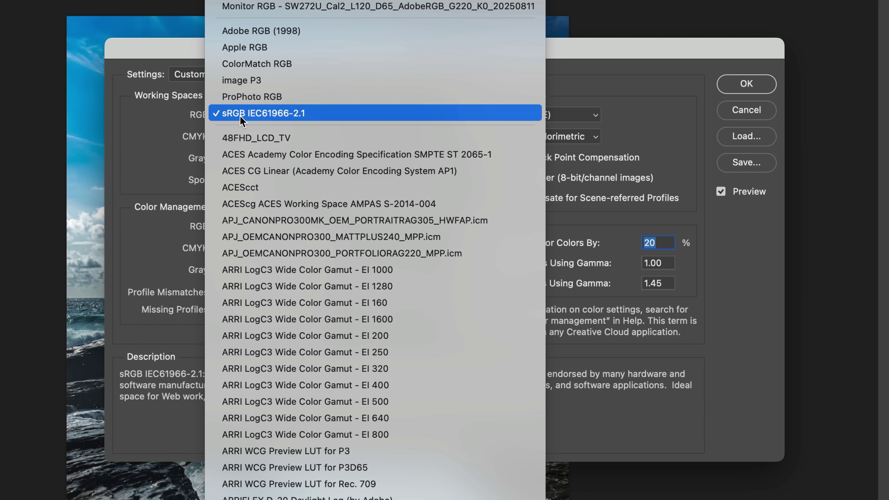
click(240, 116)
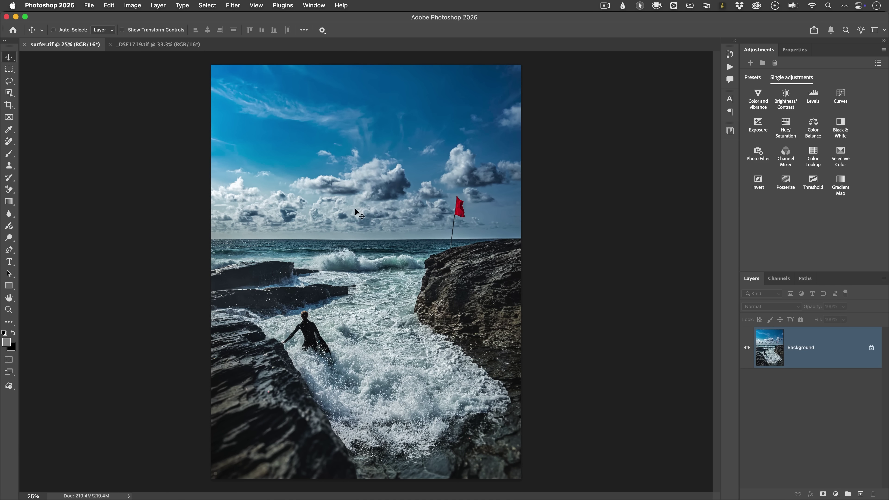
Switch to the _DSF1719.tif document and cancel the paste at the profile-mismatch prompt.
click(159, 47)
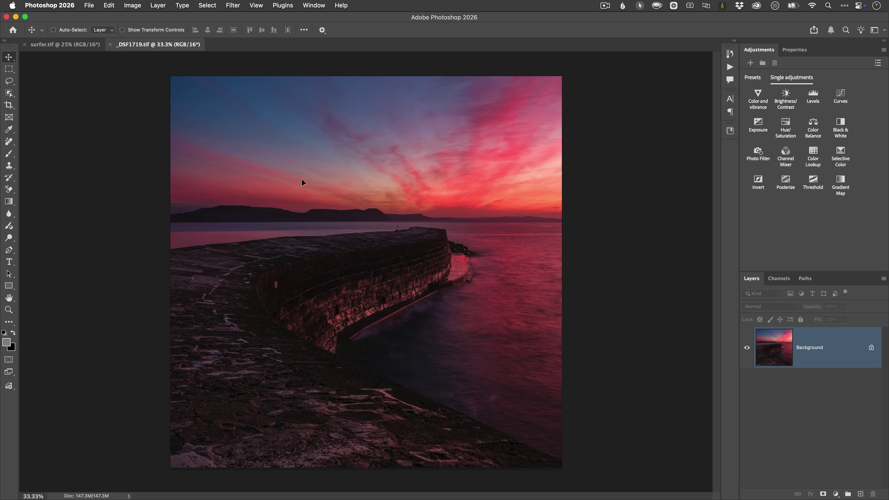
key(super+v)
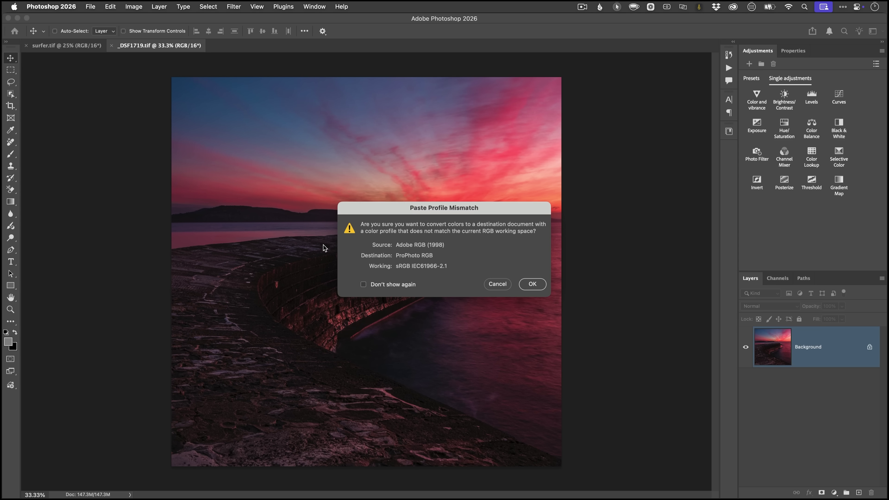
click(496, 285)
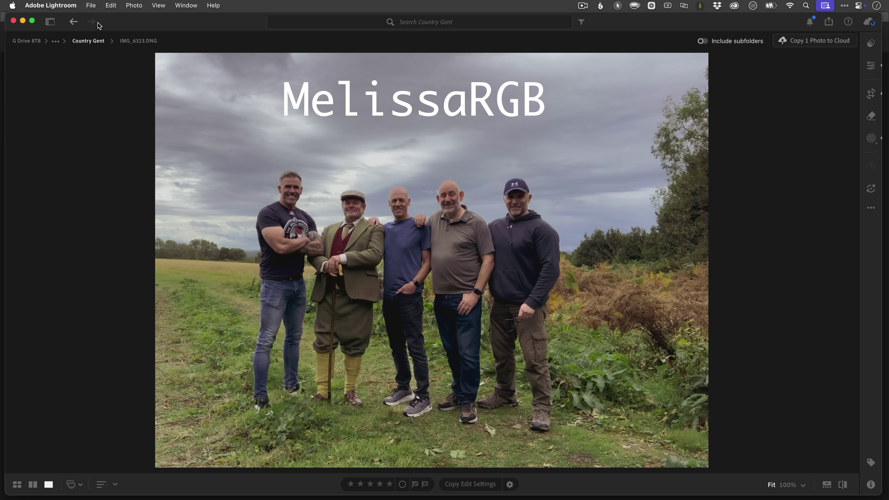
Send the Lightroom group photo to Photoshop with Edit In, then switch to Photoshop.
click(91, 5)
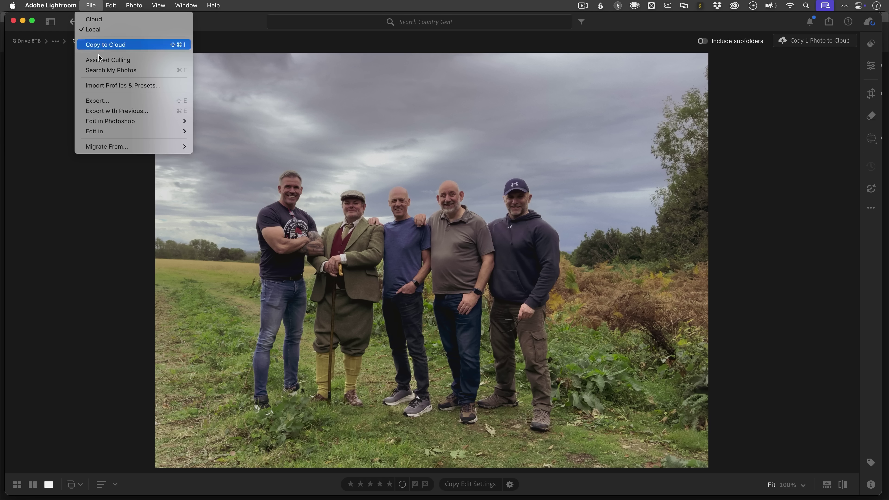
mouse_move(117, 124)
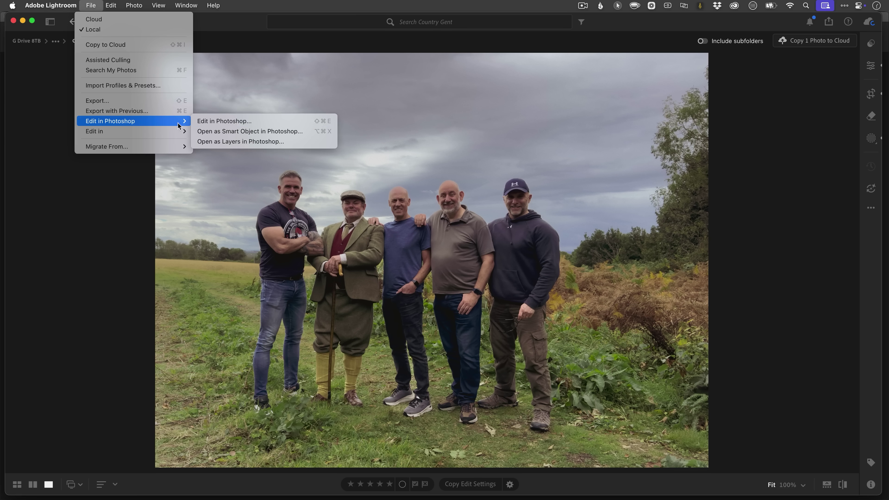
click(217, 122)
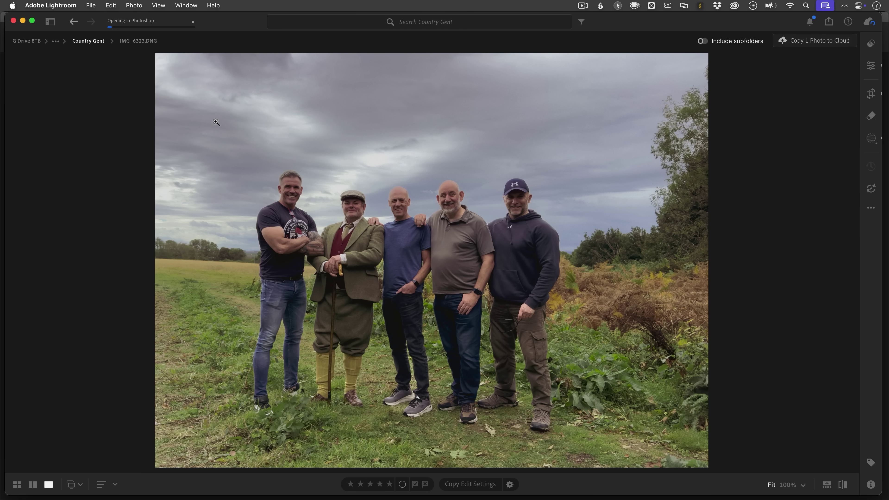
key(super+Tab)
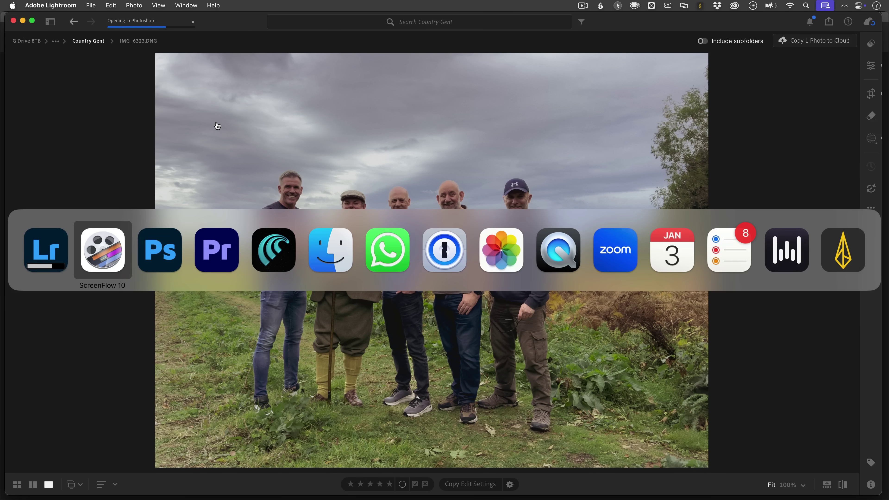
key(super+Tab)
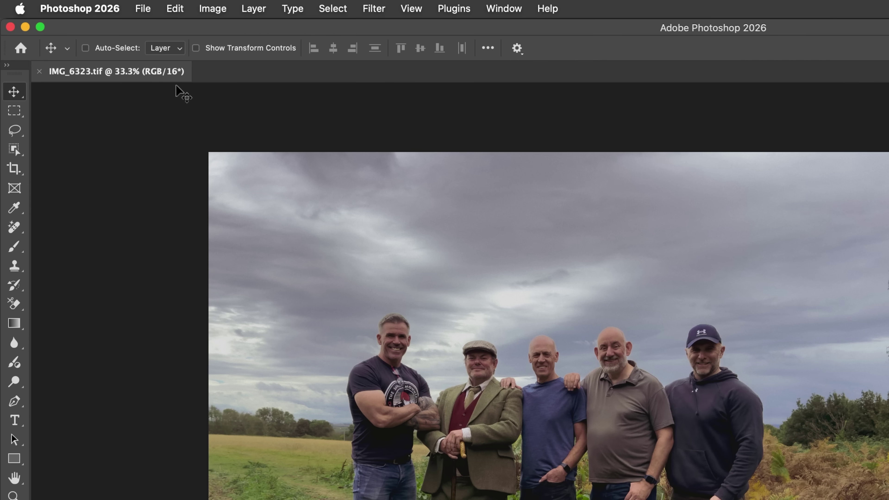
In Color Settings, change the RGB working space from Adobe RGB (1998) to ProPhoto RGB.
click(175, 10)
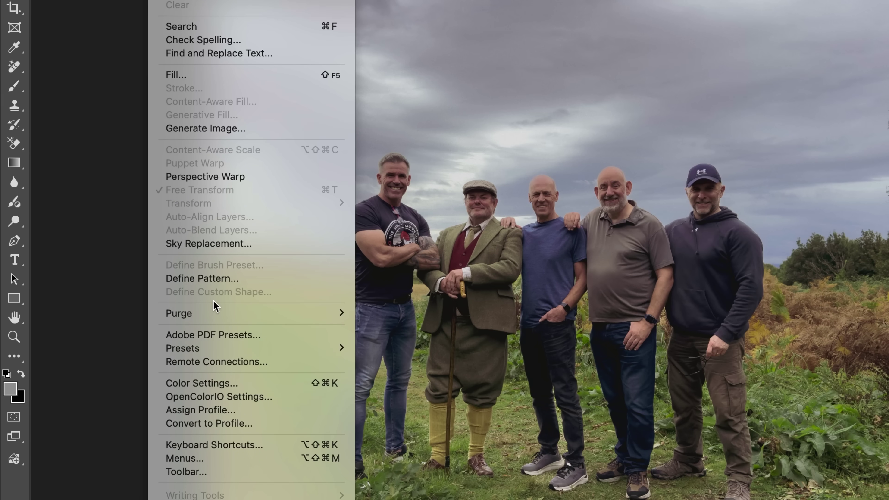
click(244, 386)
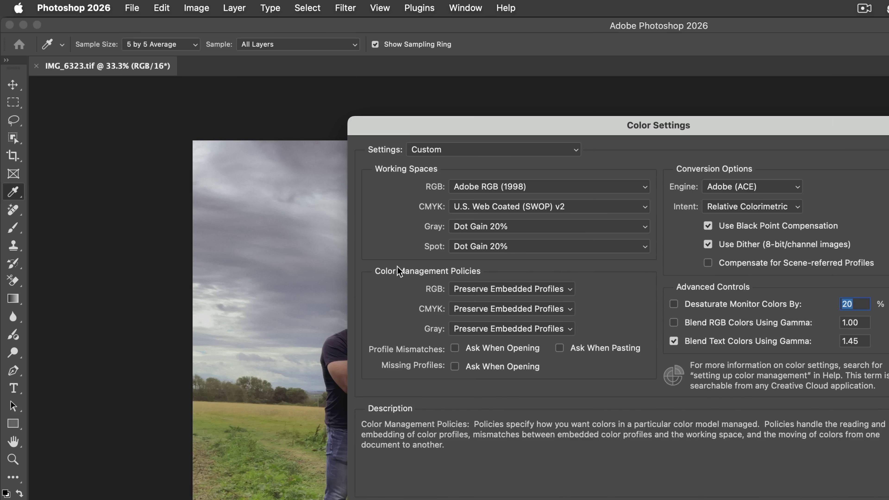
drag(440, 129, 292, 104)
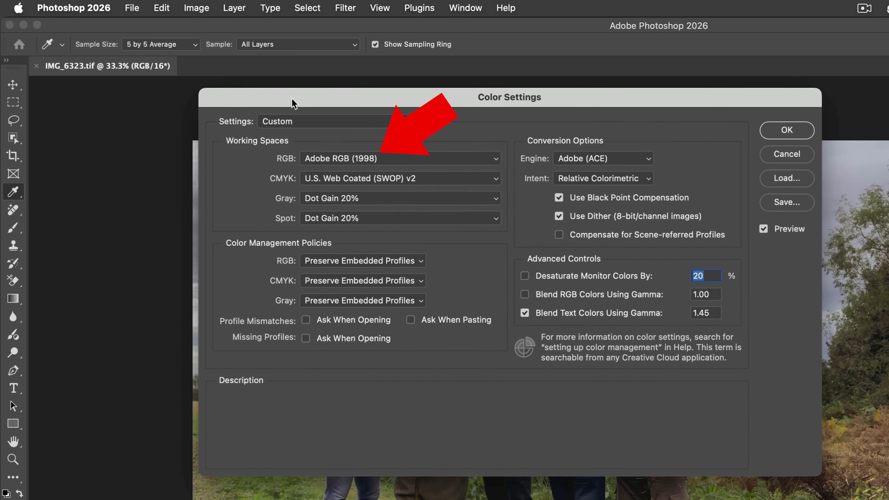
click(399, 162)
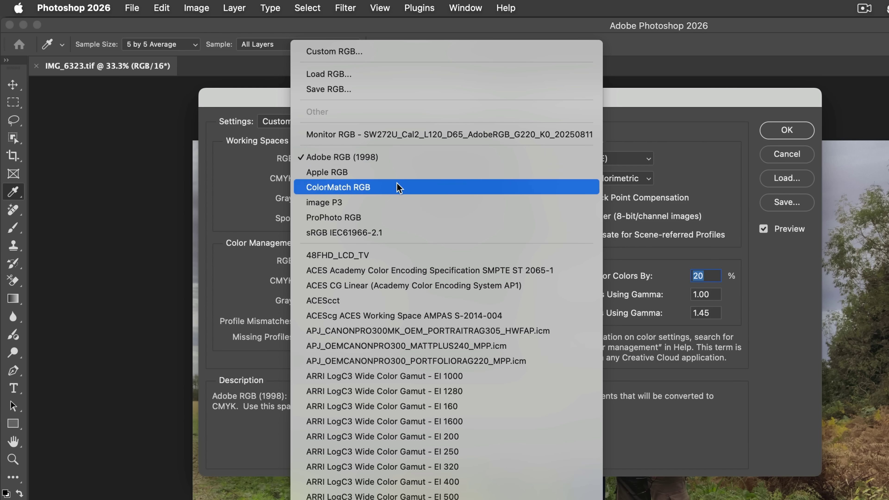
click(400, 219)
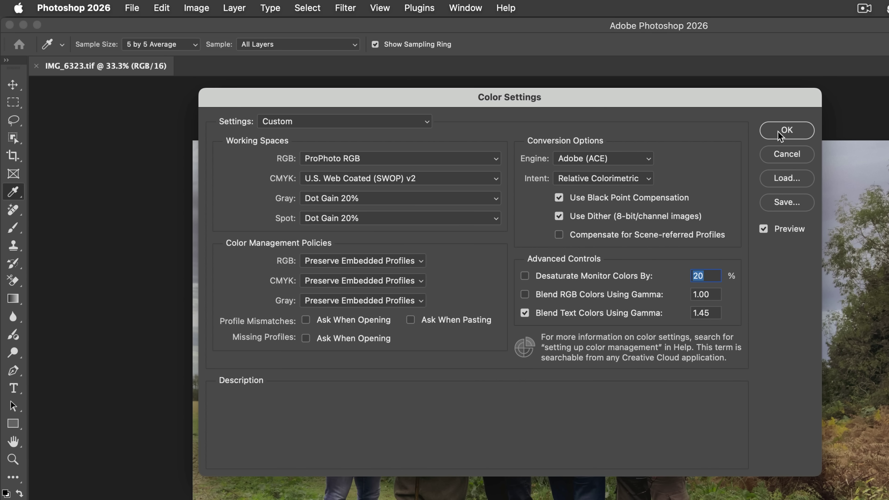
click(785, 131)
key(v)
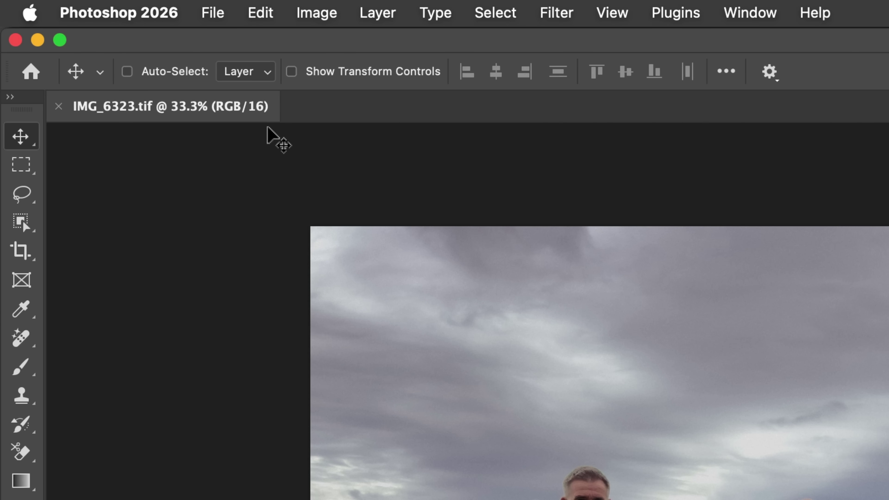
Bring the EL_2023.tif seaside panorama forward in place of the group photo.
key(super)
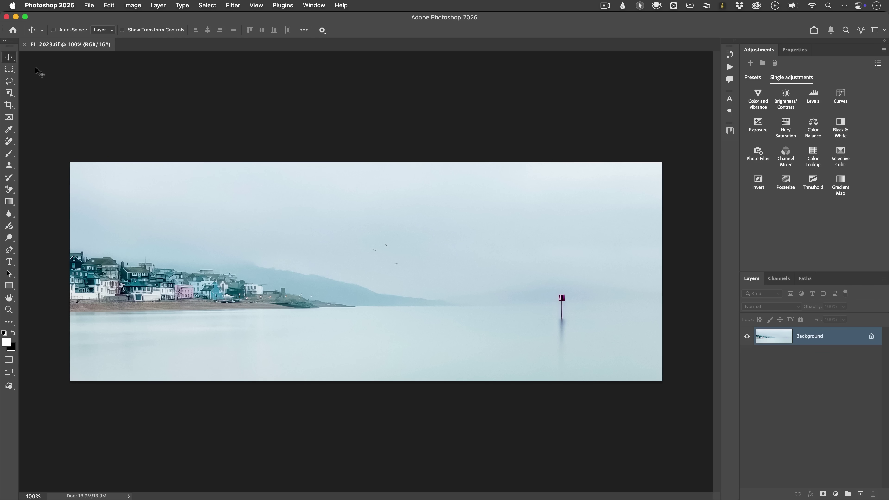
Review the current settings in the Edit > Color Settings dialog.
click(109, 5)
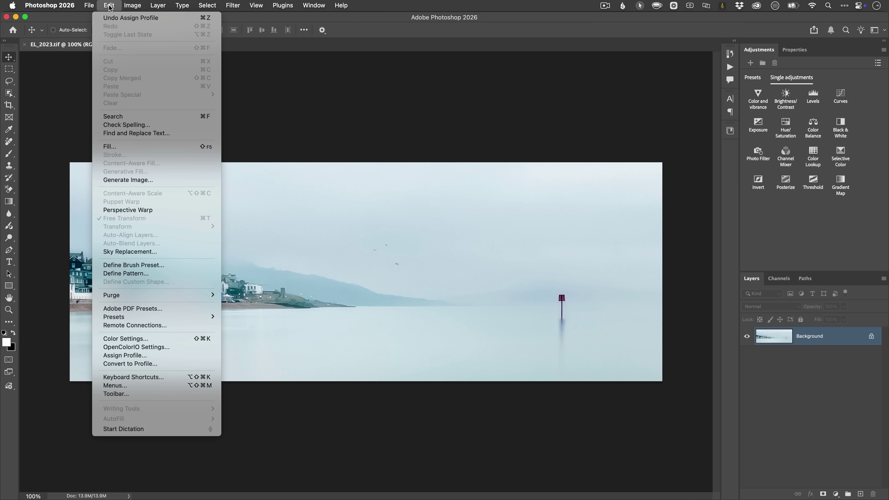
click(144, 339)
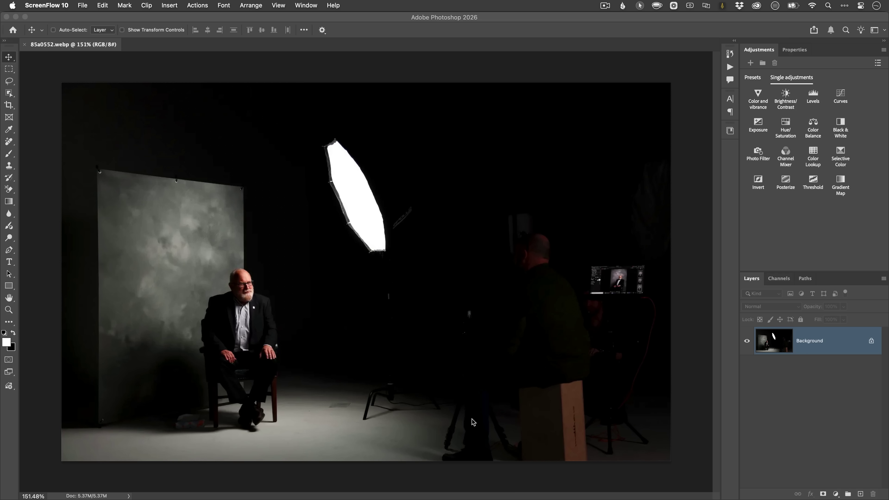
Use Convert to Profile with Adobe RGB (1998) as the destination profile for 85a0552.webp.
click(463, 486)
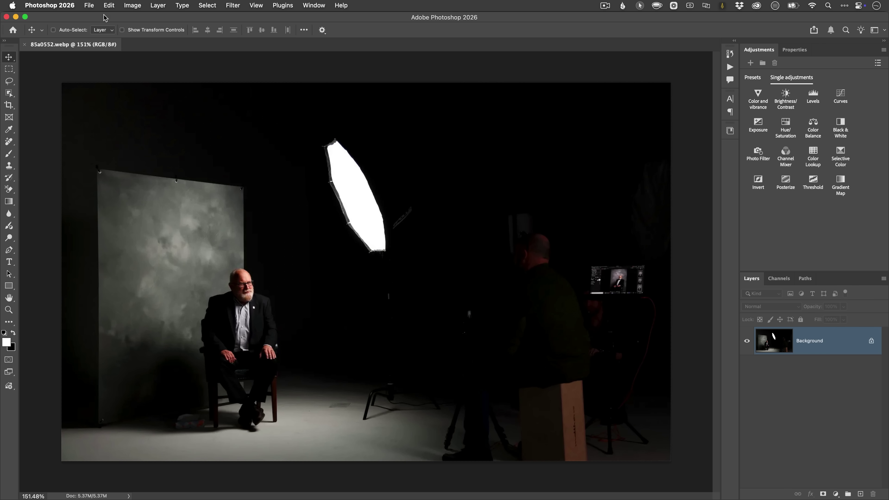
click(109, 5)
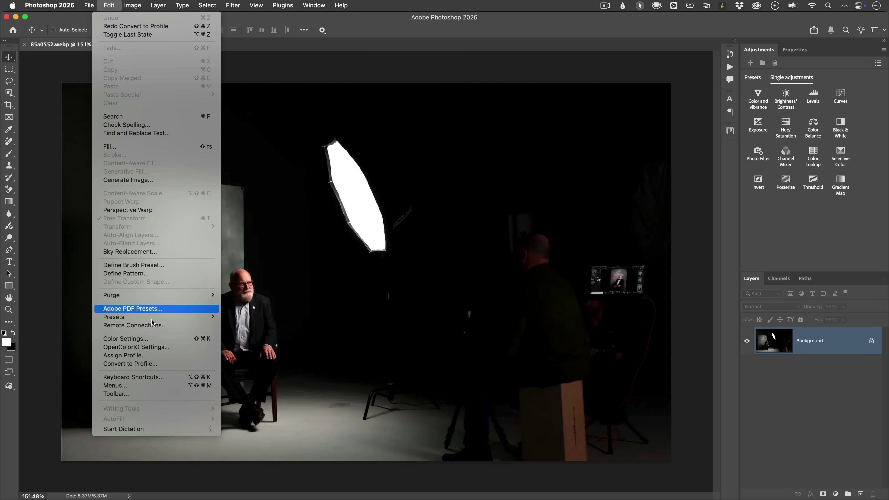
click(167, 365)
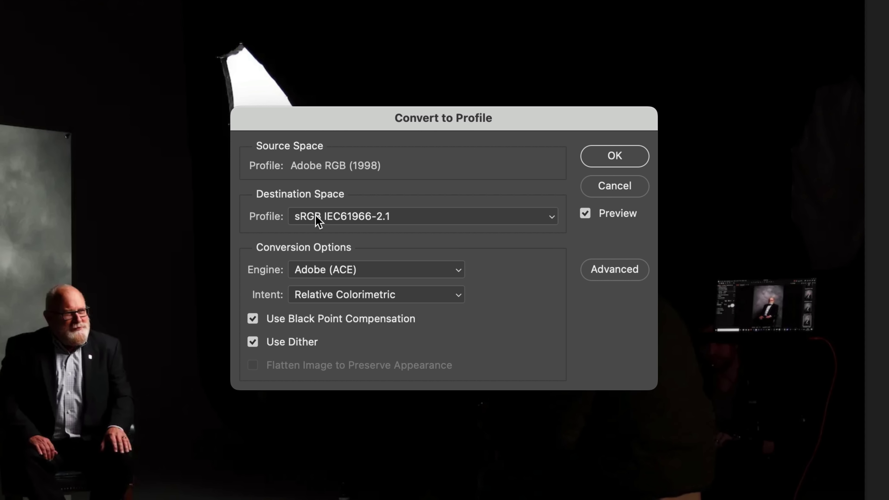
click(319, 218)
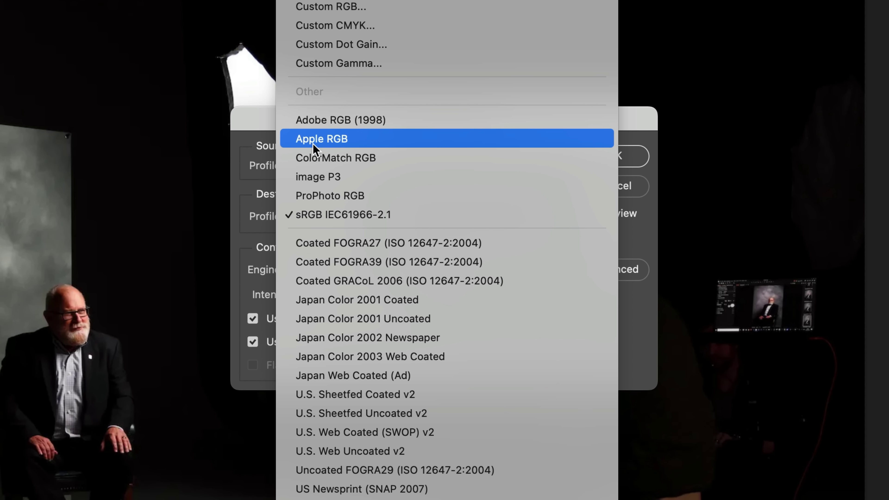
click(307, 120)
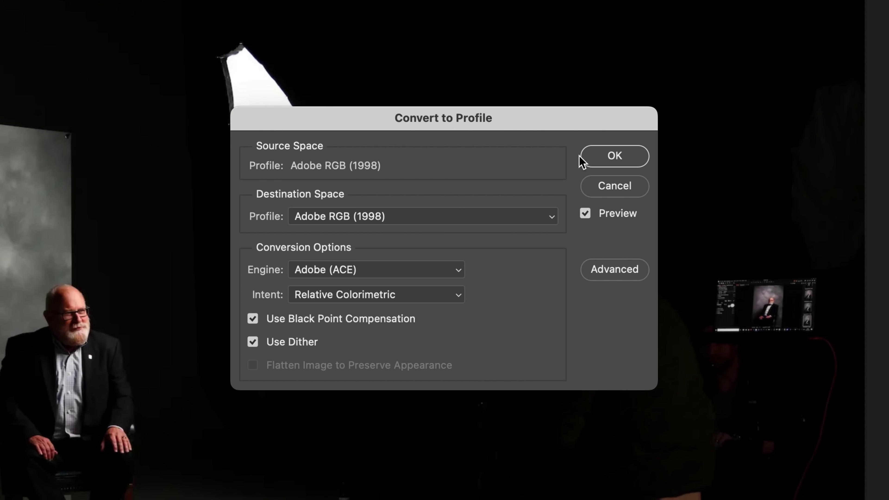
click(607, 156)
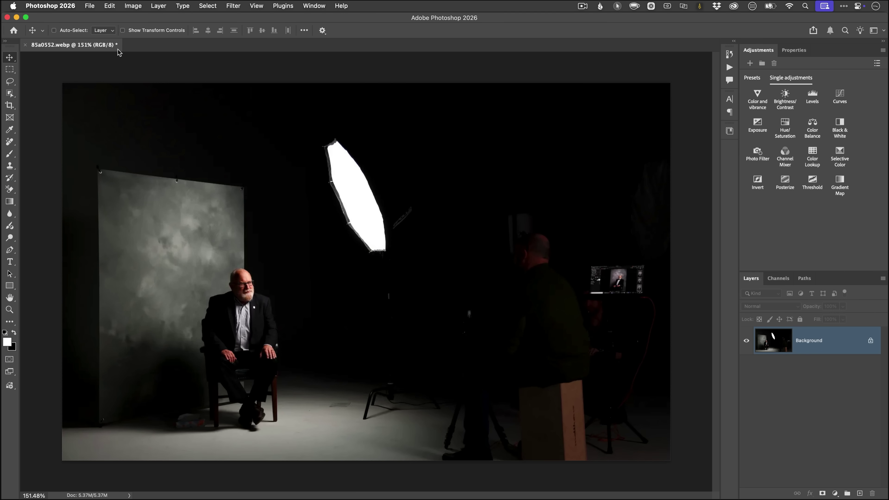
Save the portrait to its WebP file, keeping Lossy compression at Quality 100 (Maximum).
click(90, 7)
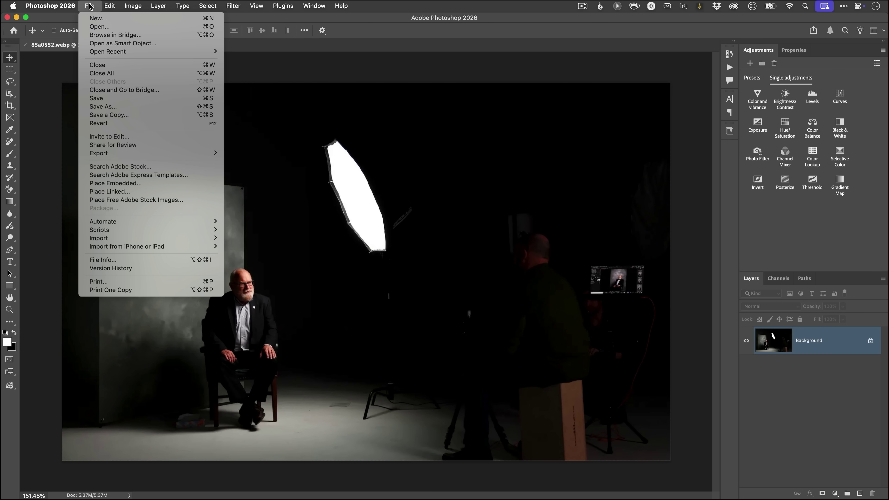
click(111, 99)
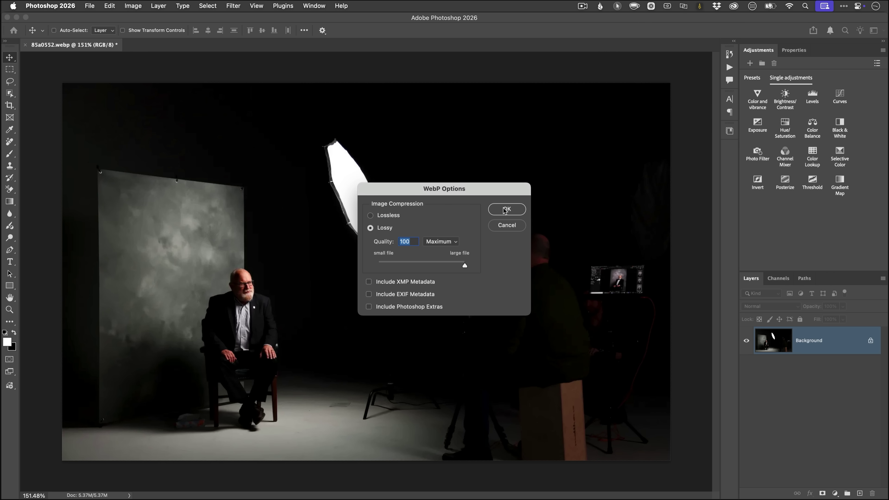
click(505, 210)
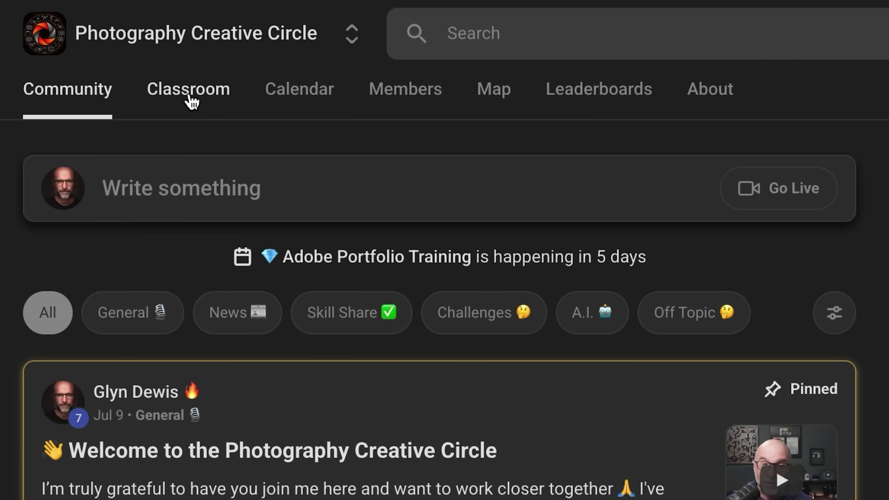
View the Photography Creative Circle Classroom courses, then browse member posts like 'Enrico's inspiration'.
click(189, 98)
scroll(445, 281, down, 3)
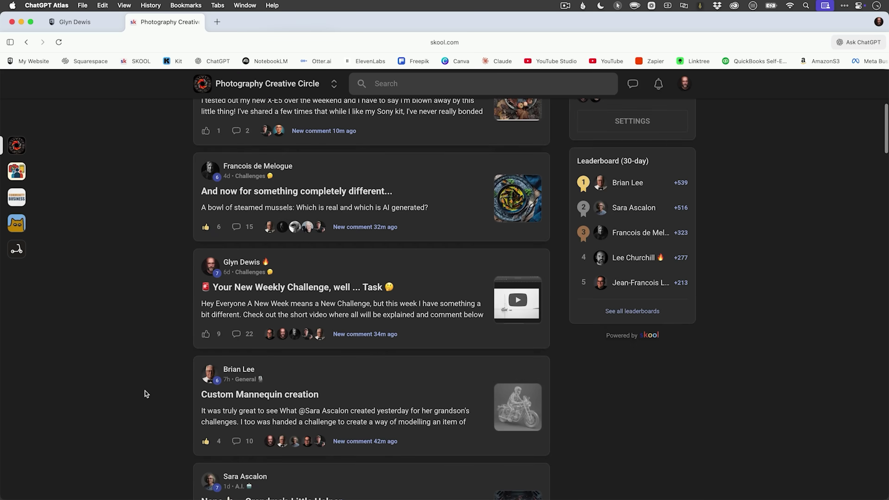
scroll(146, 393, down, 8)
scroll(145, 391, down, 4)
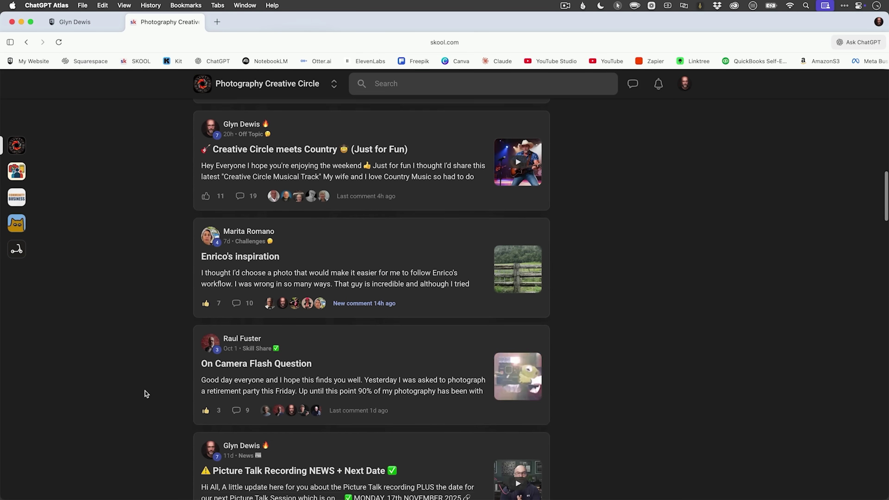